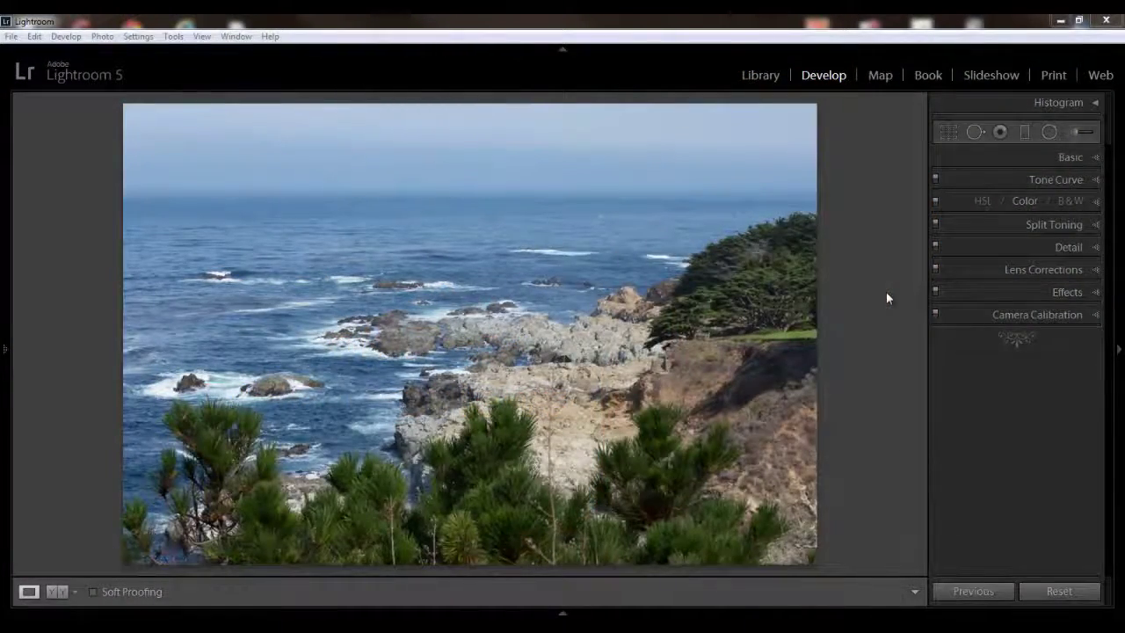
Expand the Camera Calibration settings and set the photo's profile to Camera Standard
left_click(1099, 316)
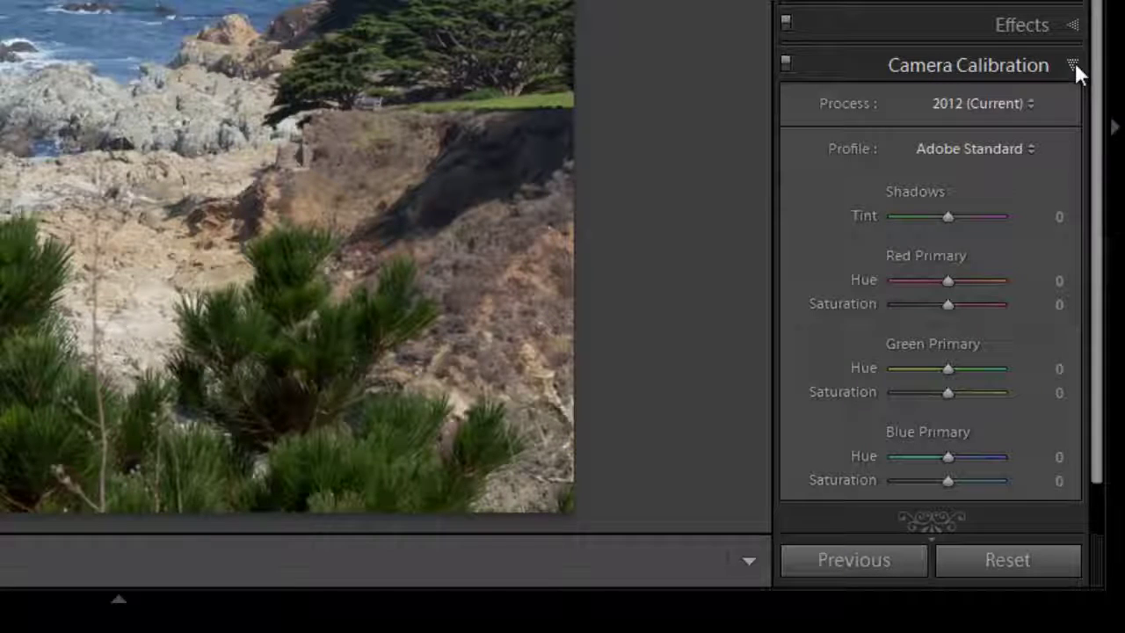
left_click(1030, 151)
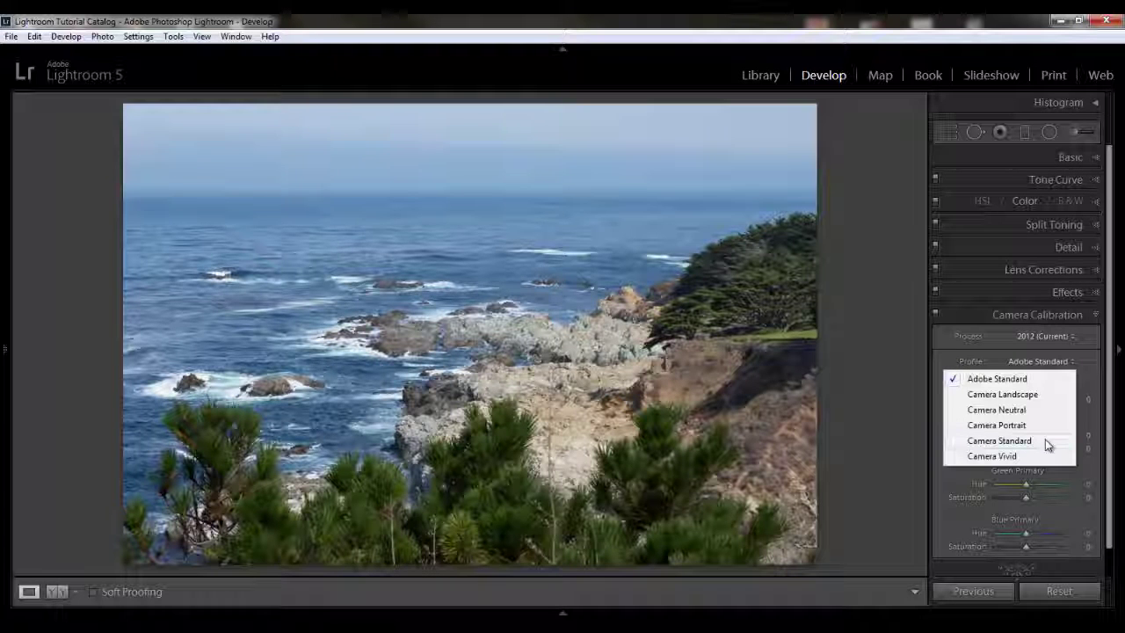
left_click(1000, 441)
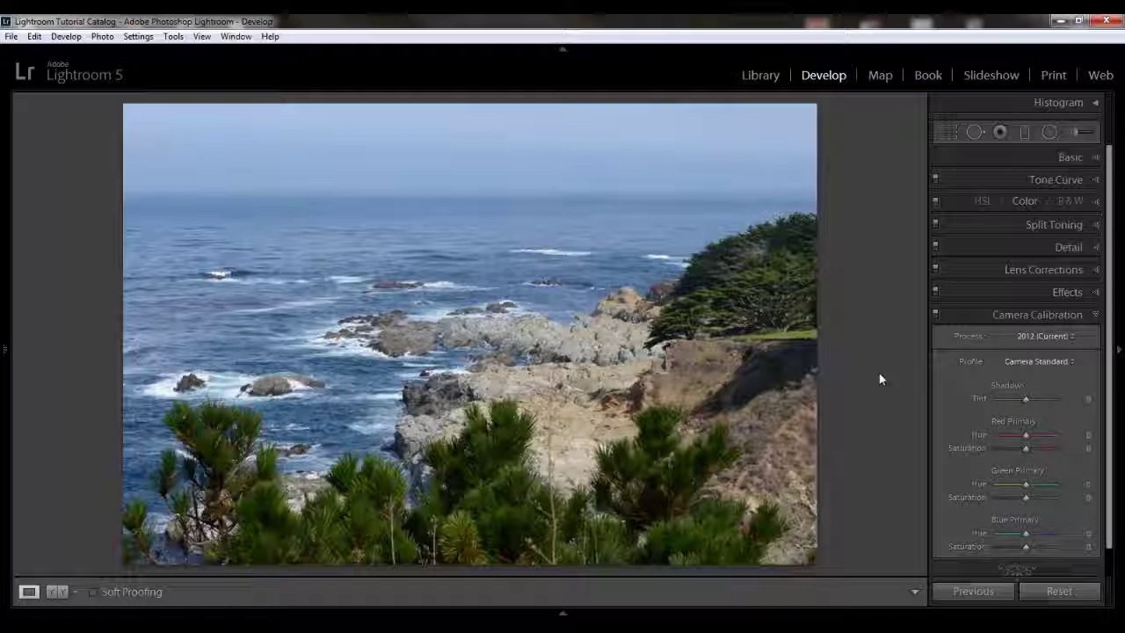
Try the Camera Landscape, Camera Neutral and Camera Portrait profiles on the coastal photo in turn
left_click(1071, 364)
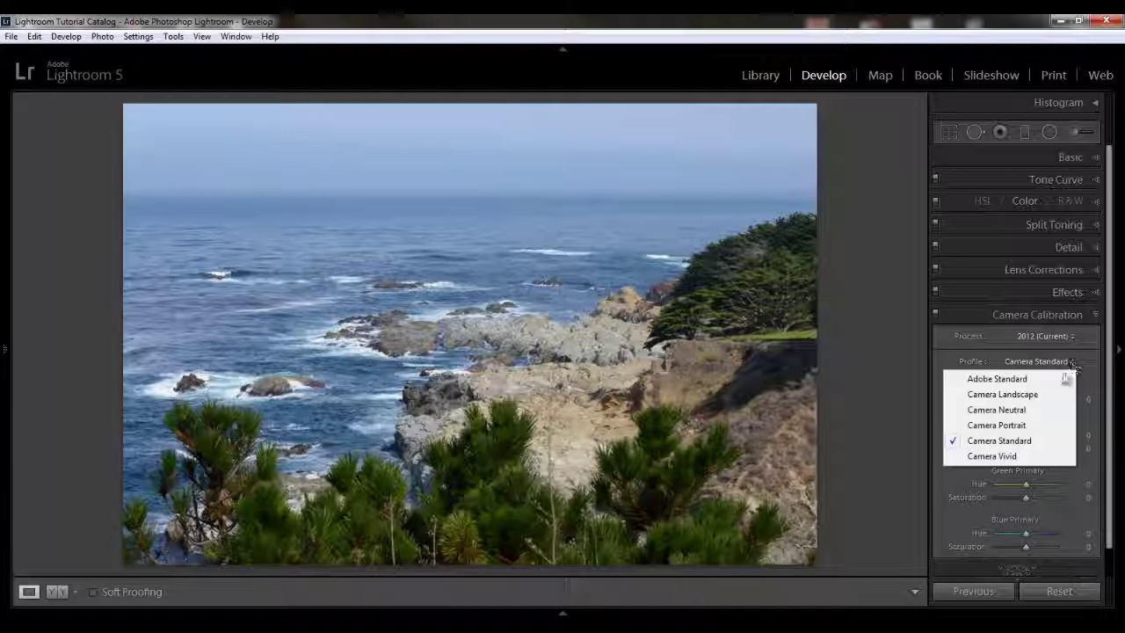
left_click(1028, 395)
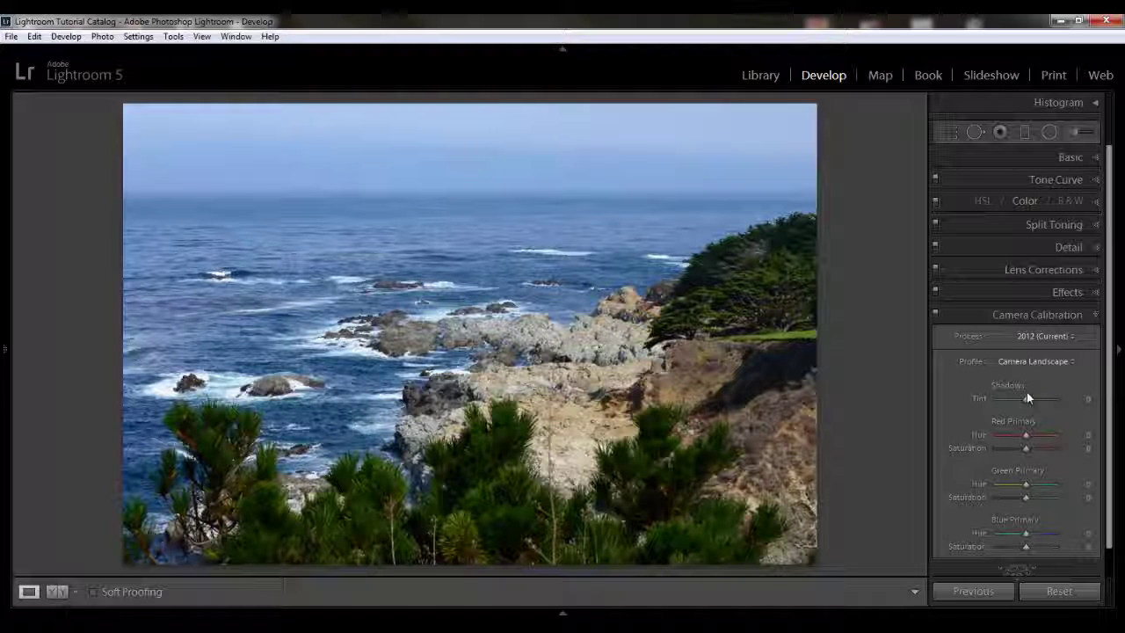
left_click(1065, 368)
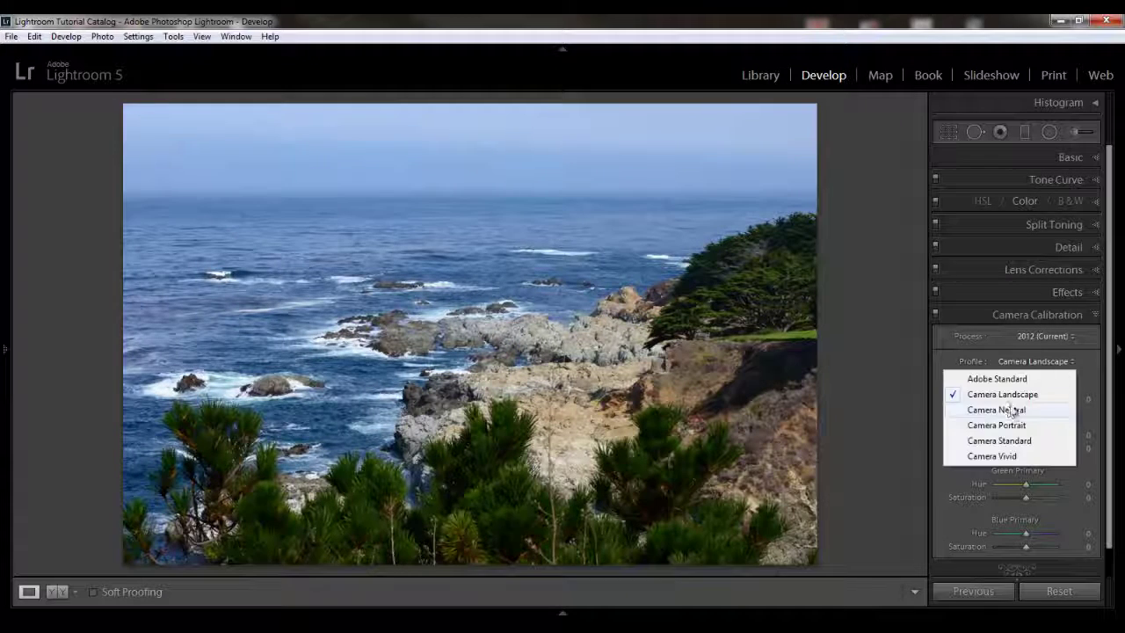
left_click(1006, 408)
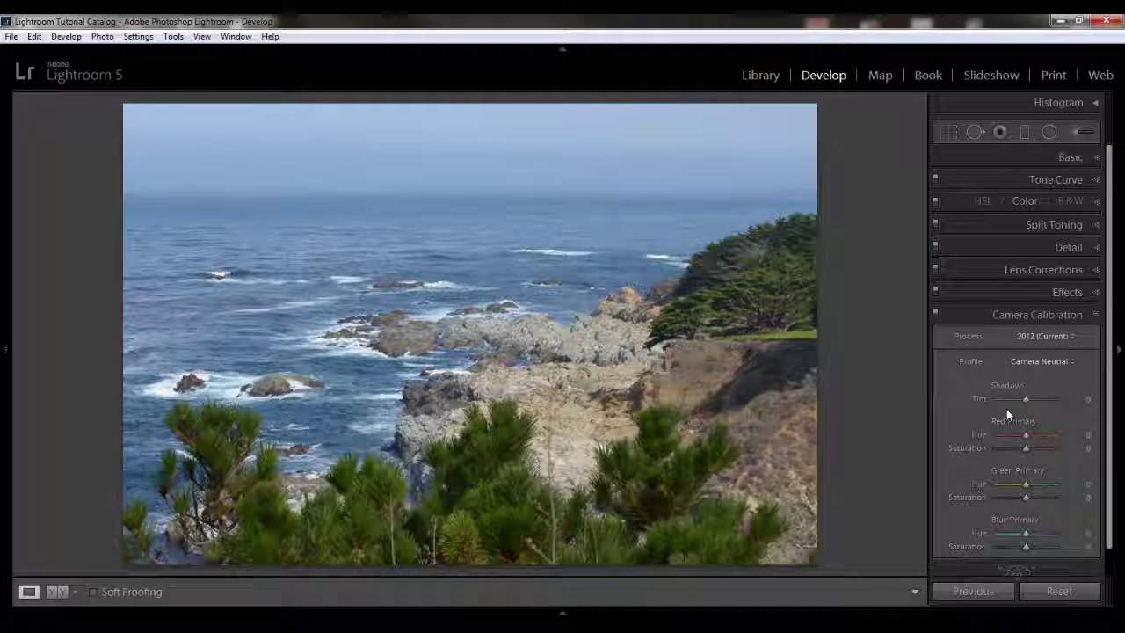
left_click(1070, 368)
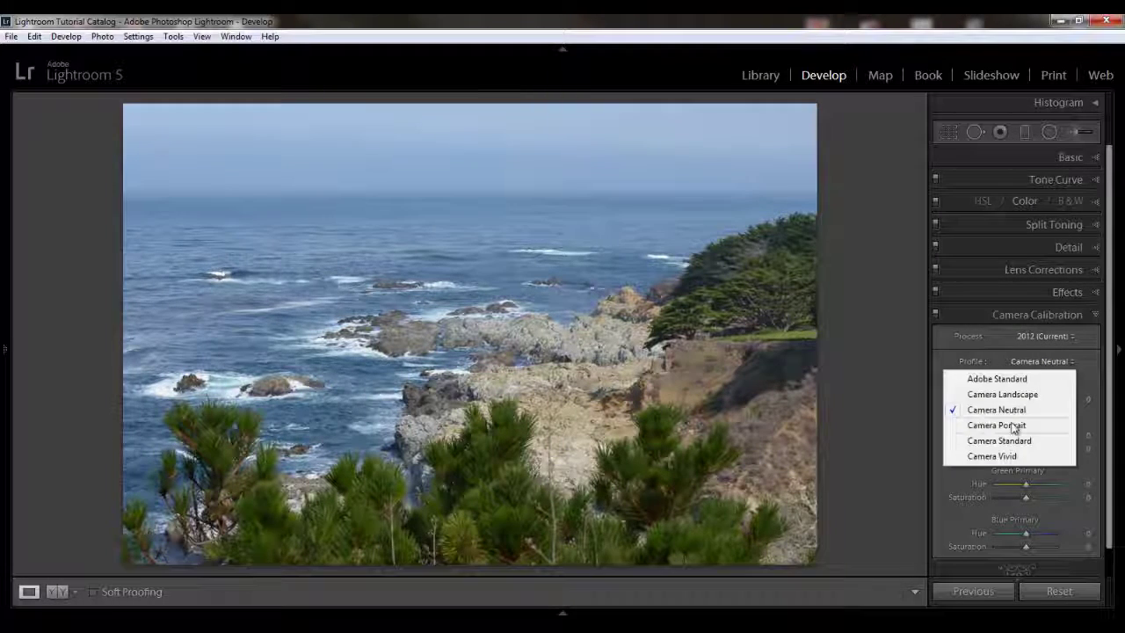
left_click(1010, 426)
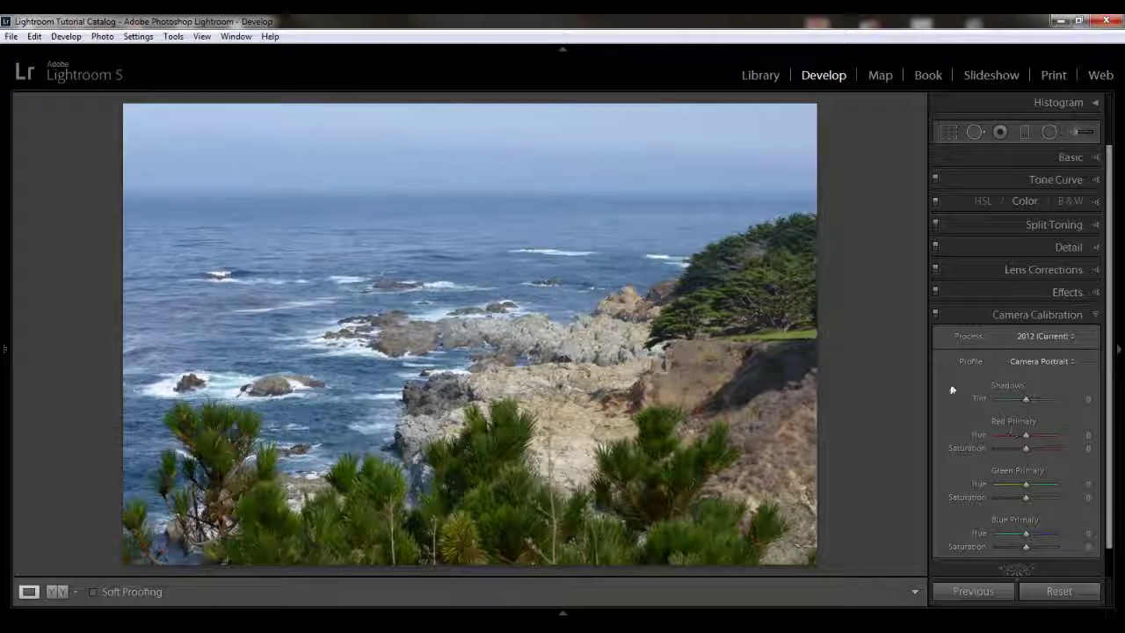
Compare the Camera Vivid and Camera Landscape profiles on the photo, and leave the profile set to Camera Vivid
left_click(1071, 364)
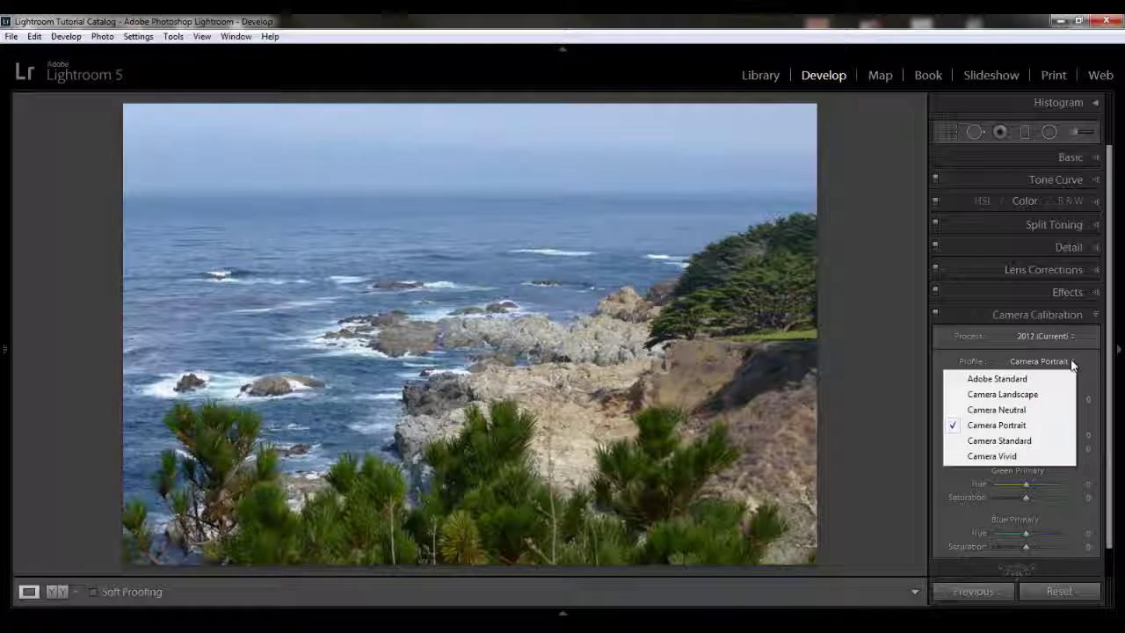
left_click(1003, 456)
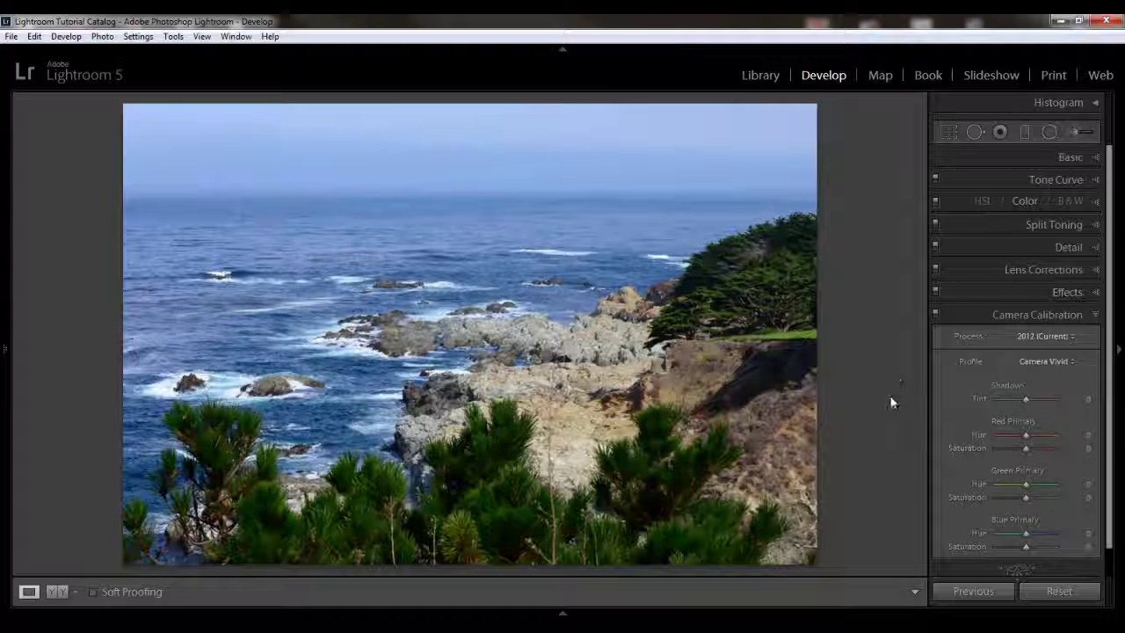
left_click(1073, 364)
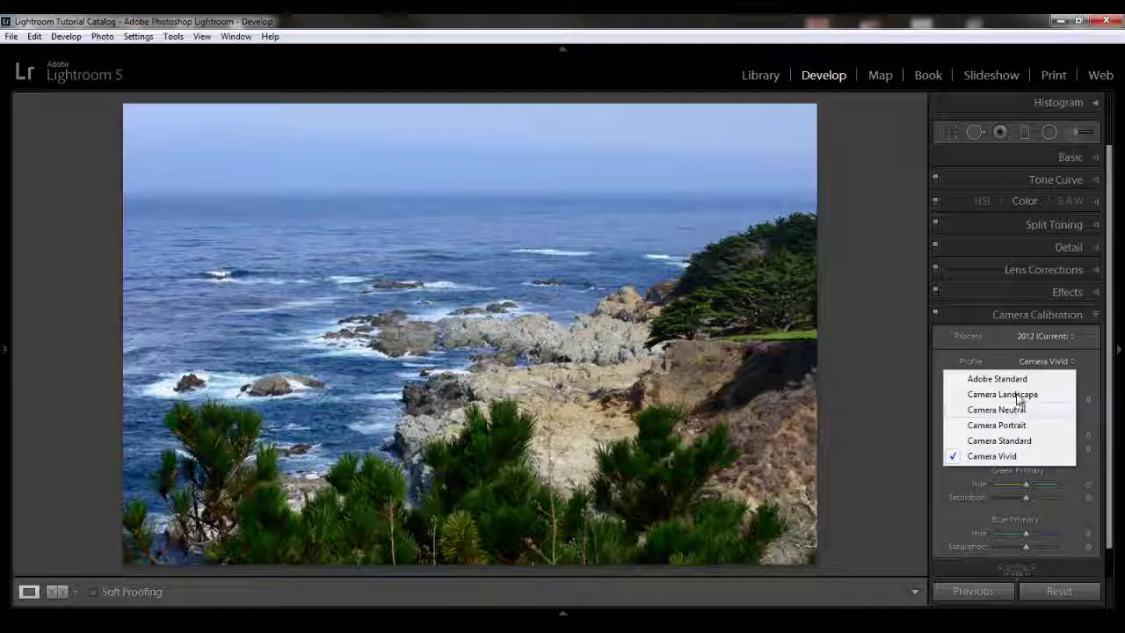
left_click(1017, 395)
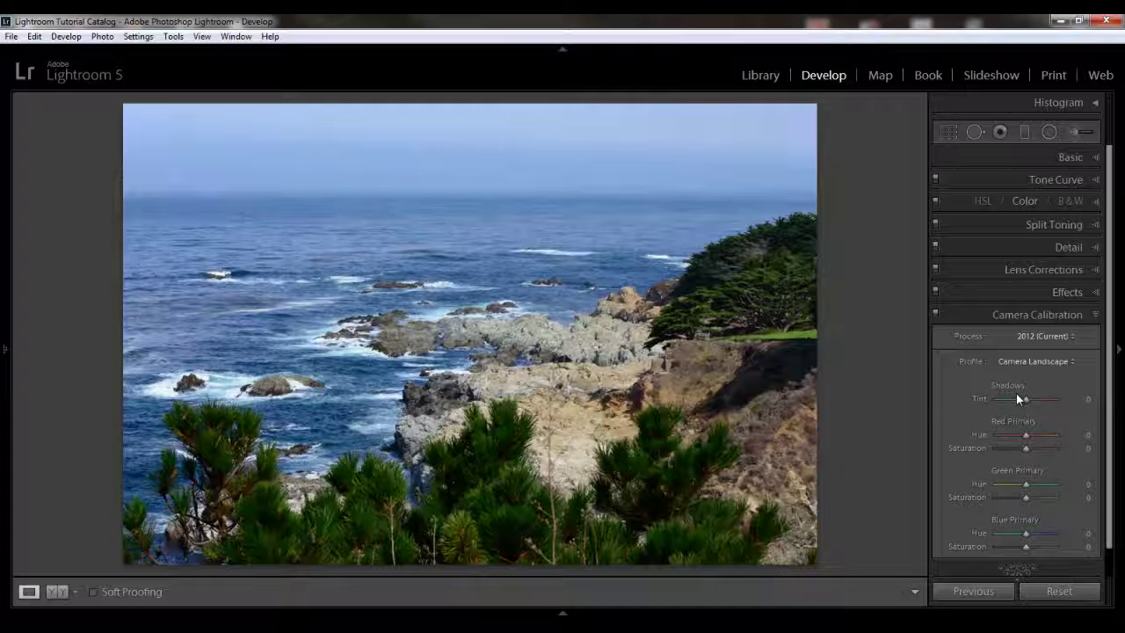
left_click(1070, 360)
left_click(1011, 456)
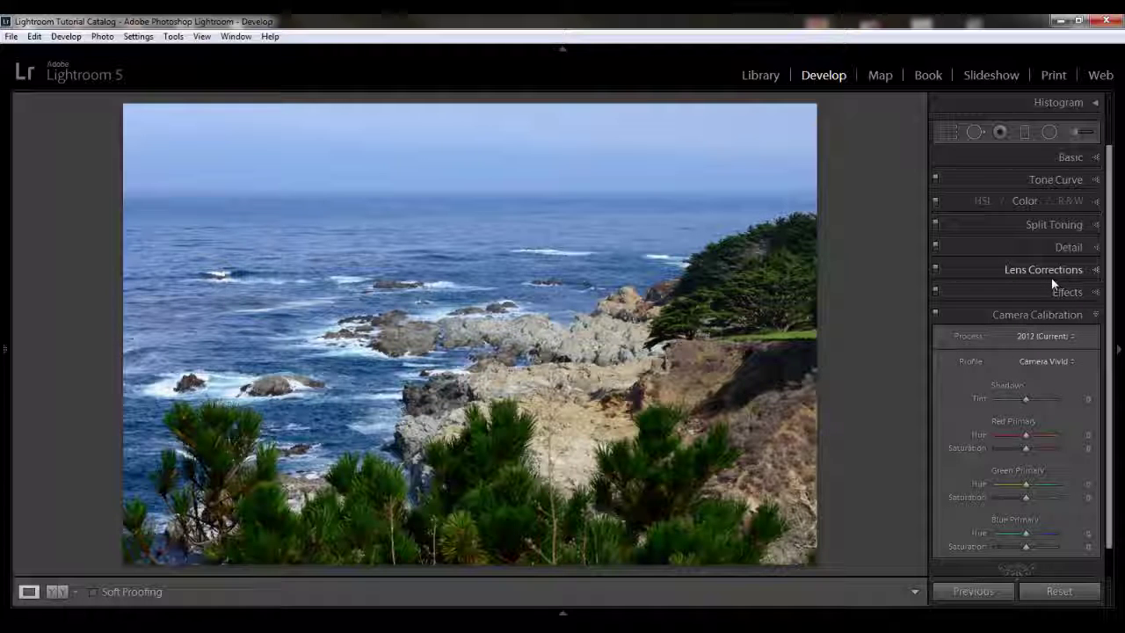
Bring up the New Develop Preset settings for viewing, close them without creating a preset, and keep the presets list displayed
mouse_move(4, 348)
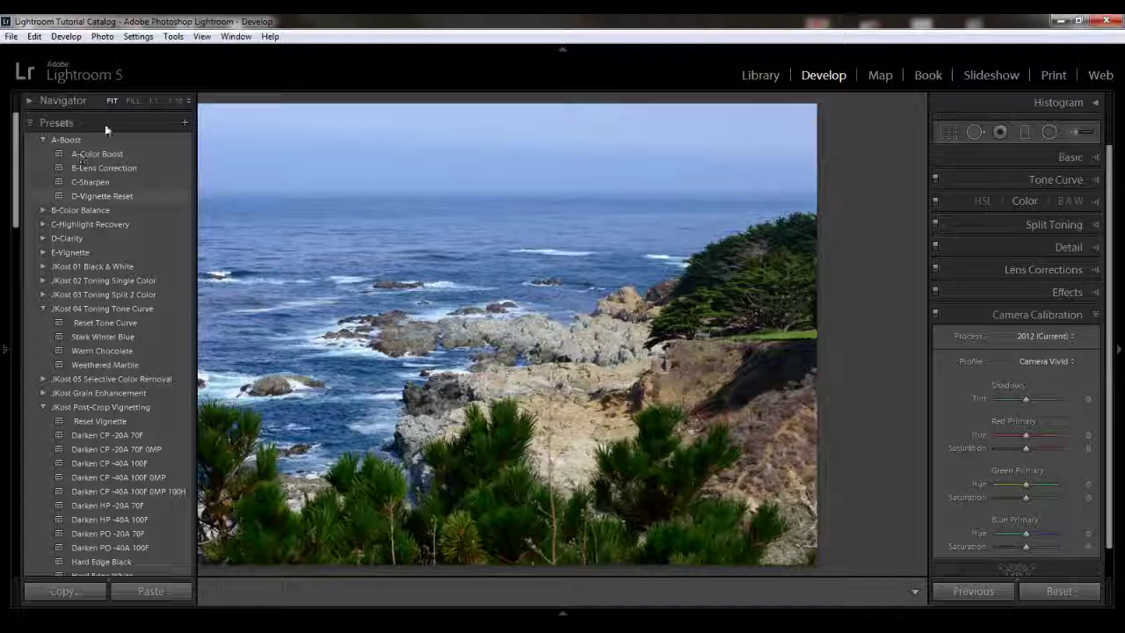
left_click(32, 122)
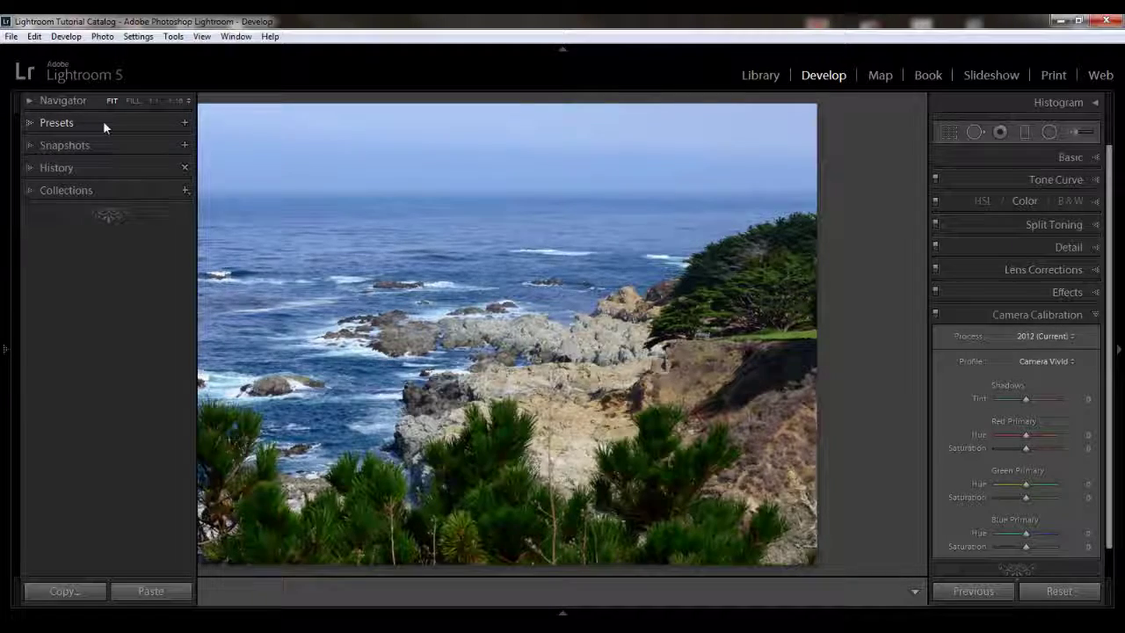
left_click(183, 122)
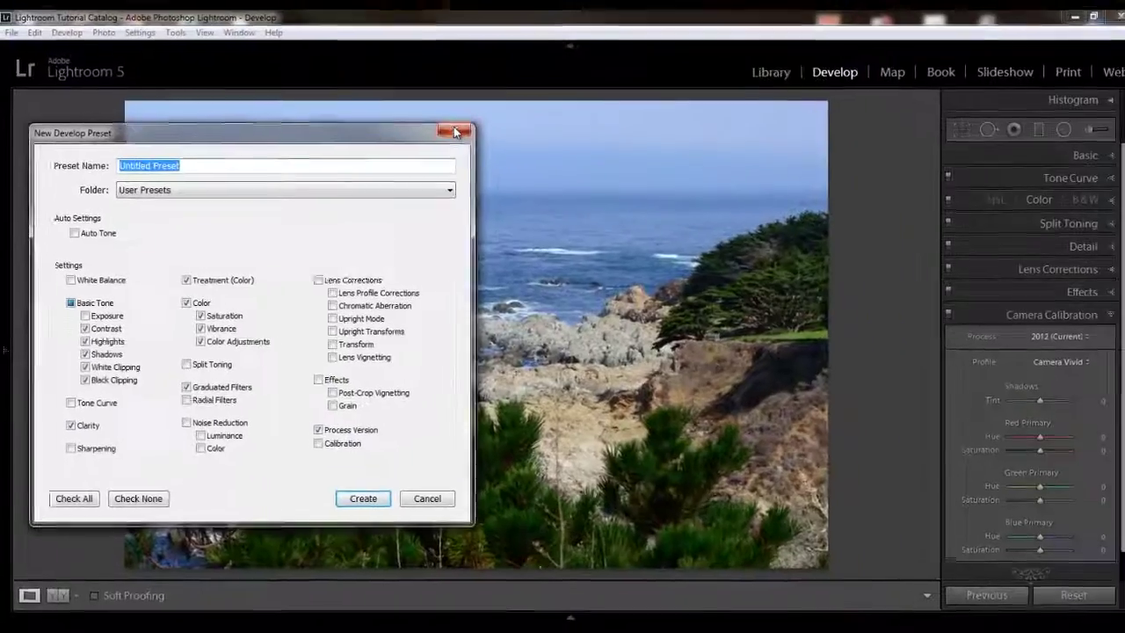
left_click(633, 61)
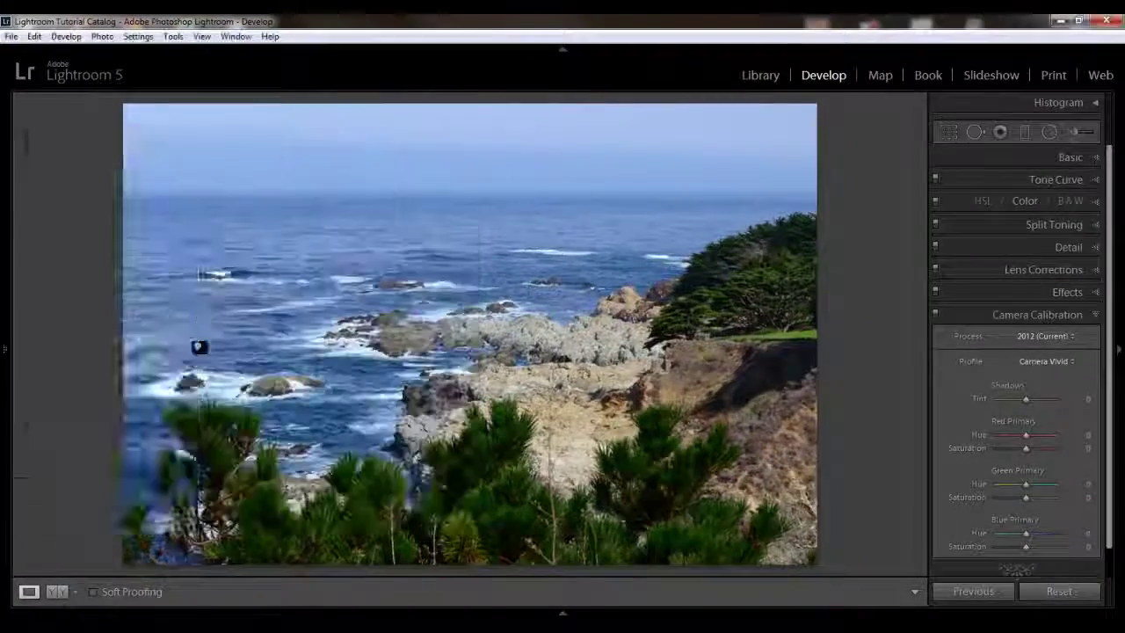
left_click(7, 352)
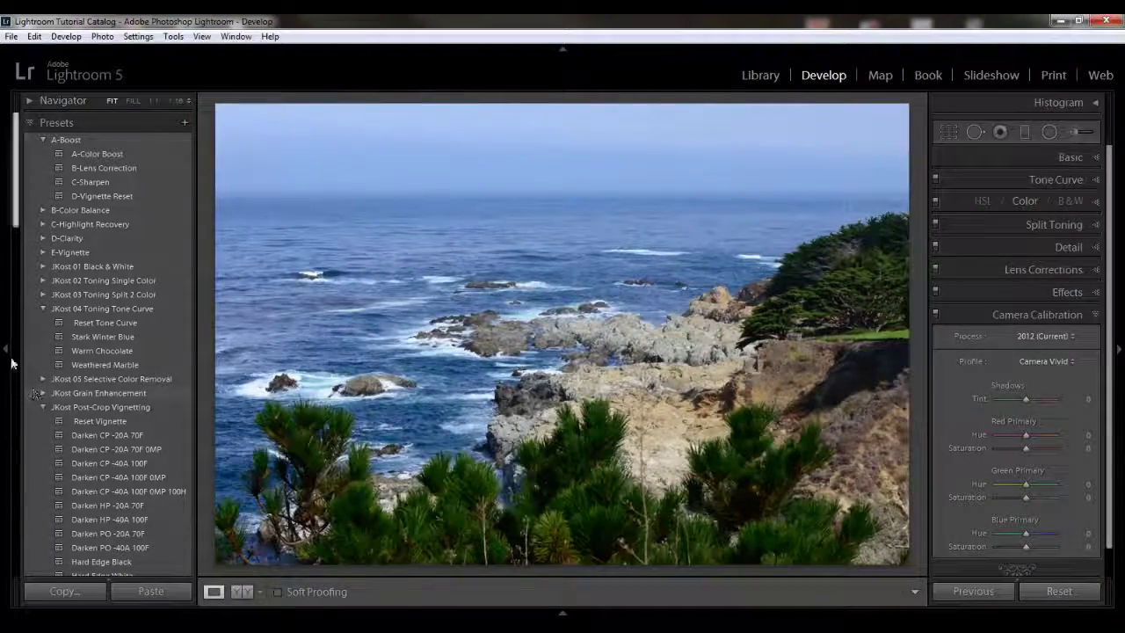
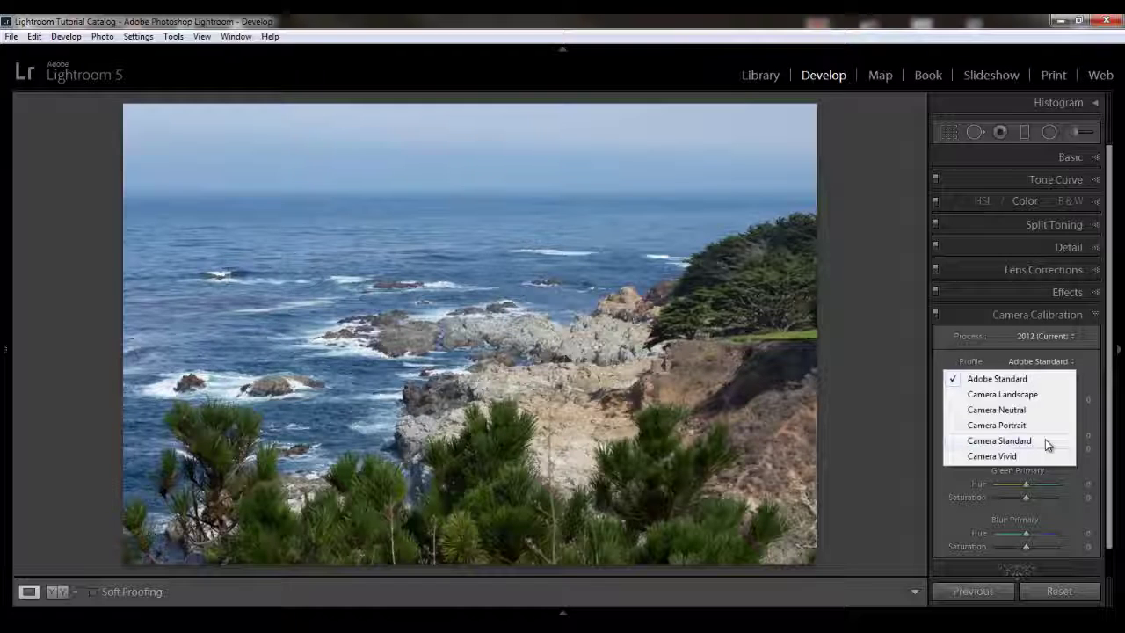
Apply the Camera Standard profile, and switch the Camera Calibration profile to Camera Vivid
left_click(999, 441)
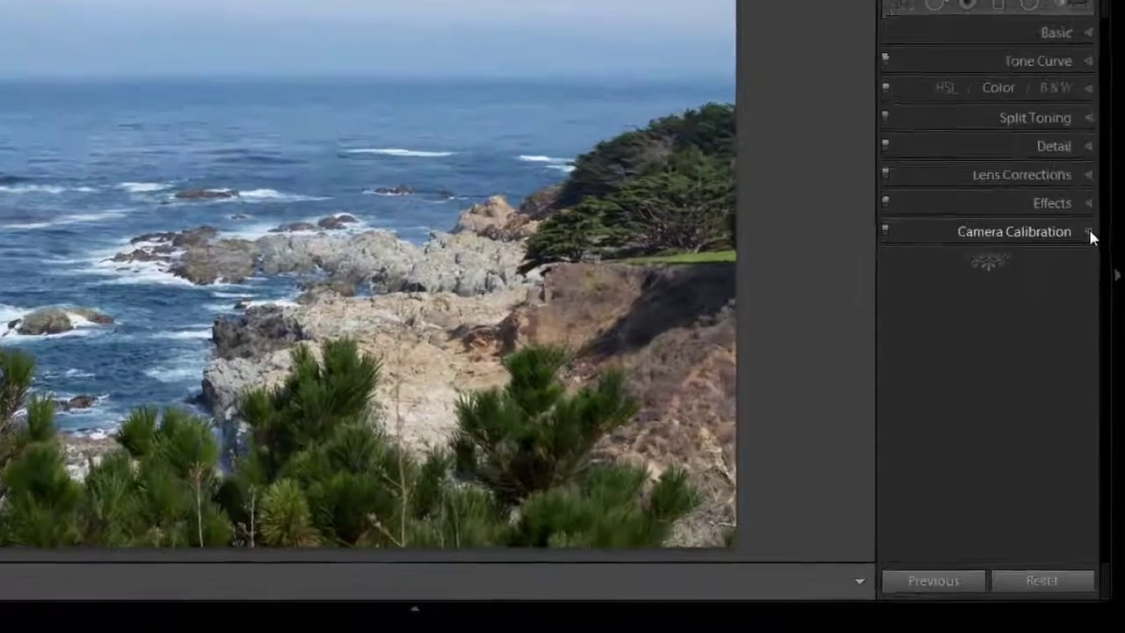
left_click(1096, 317)
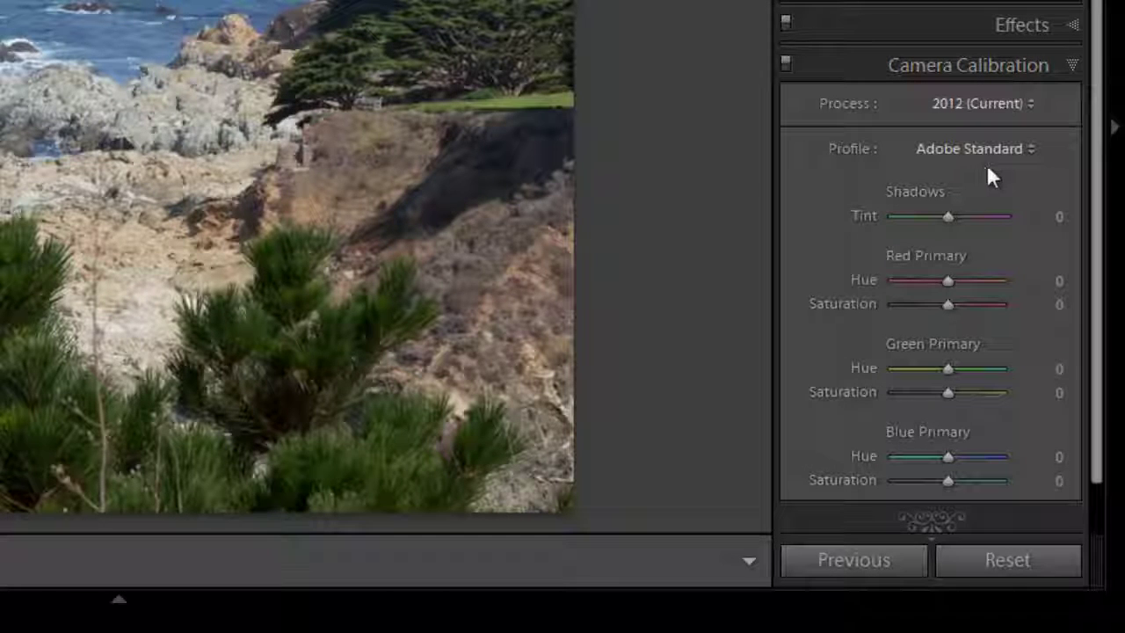
left_click(1030, 151)
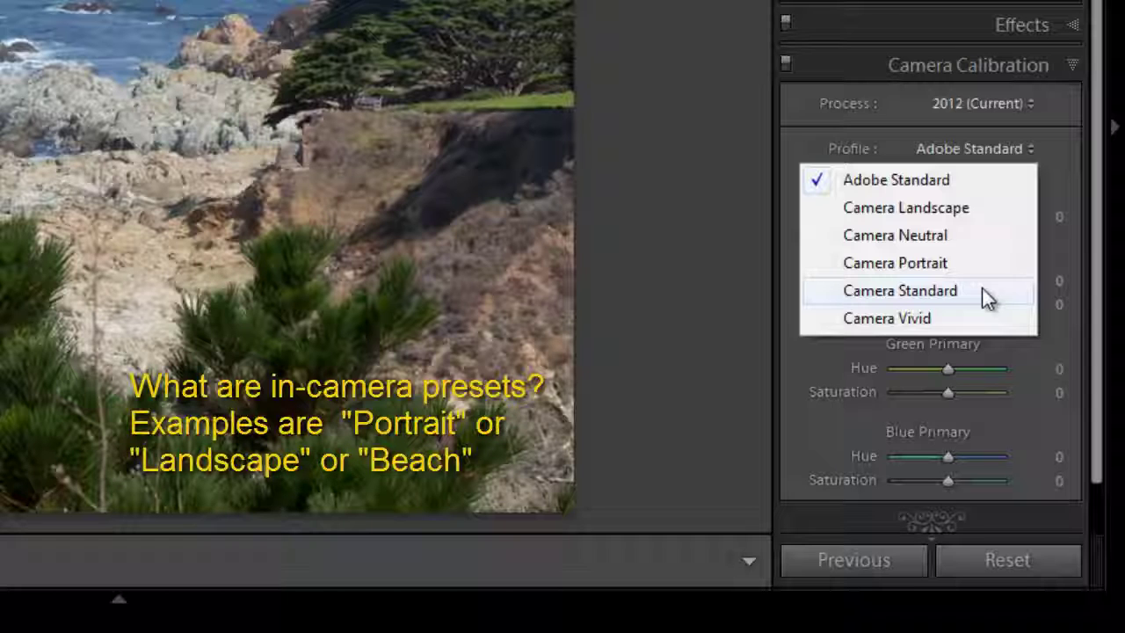
left_click(949, 318)
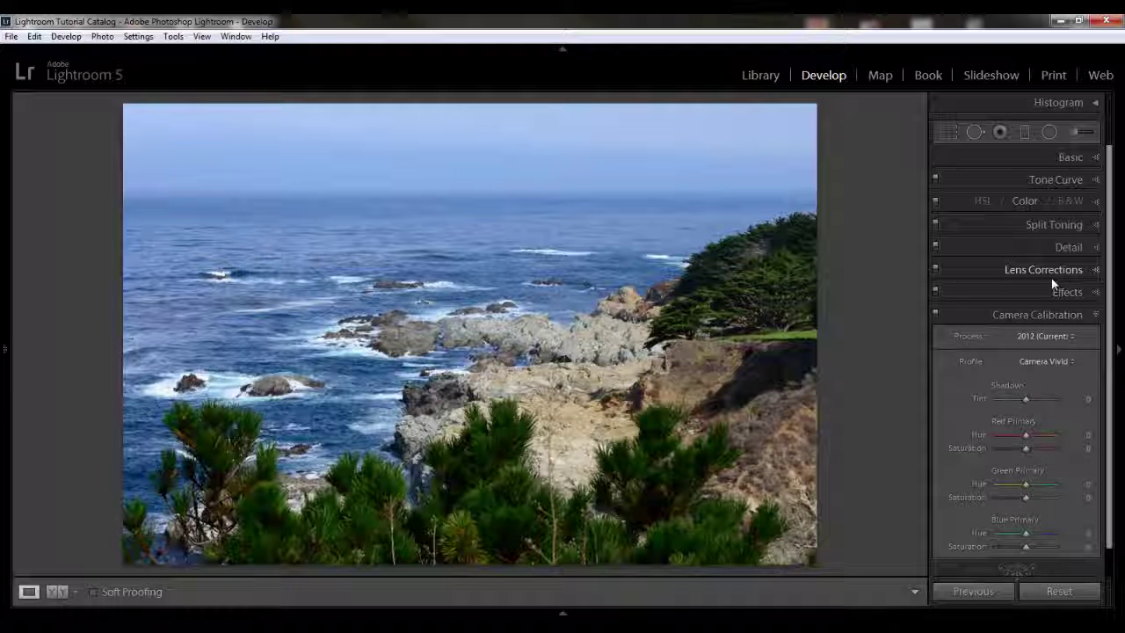
Collapse the presets list, review the settings offered for a new develop preset, and close the dialog
mouse_move(4, 194)
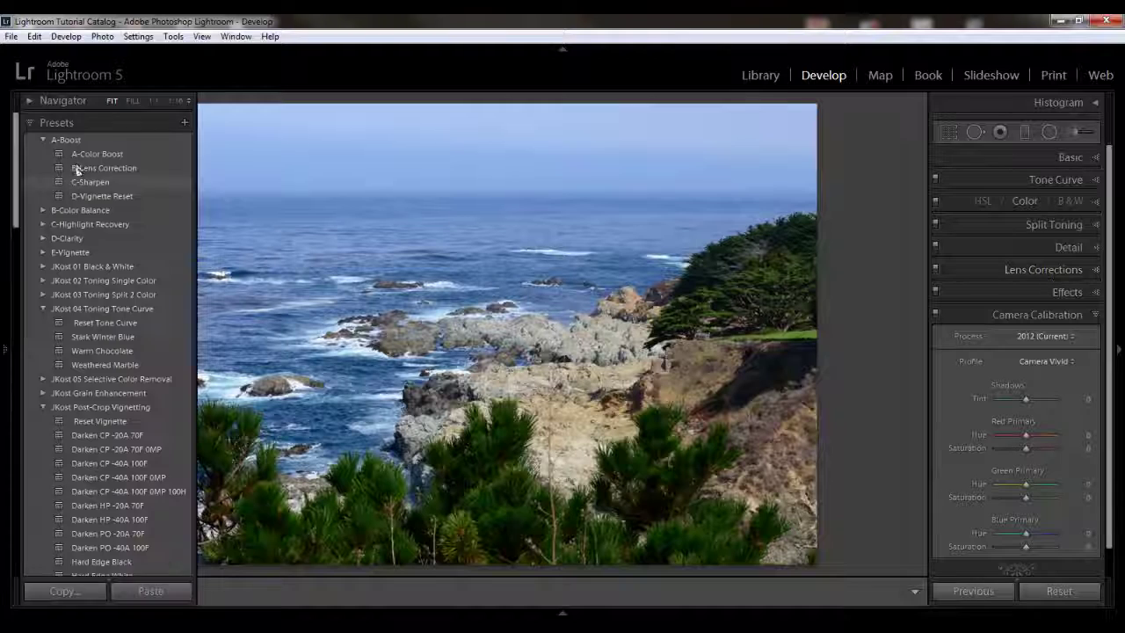
left_click(31, 123)
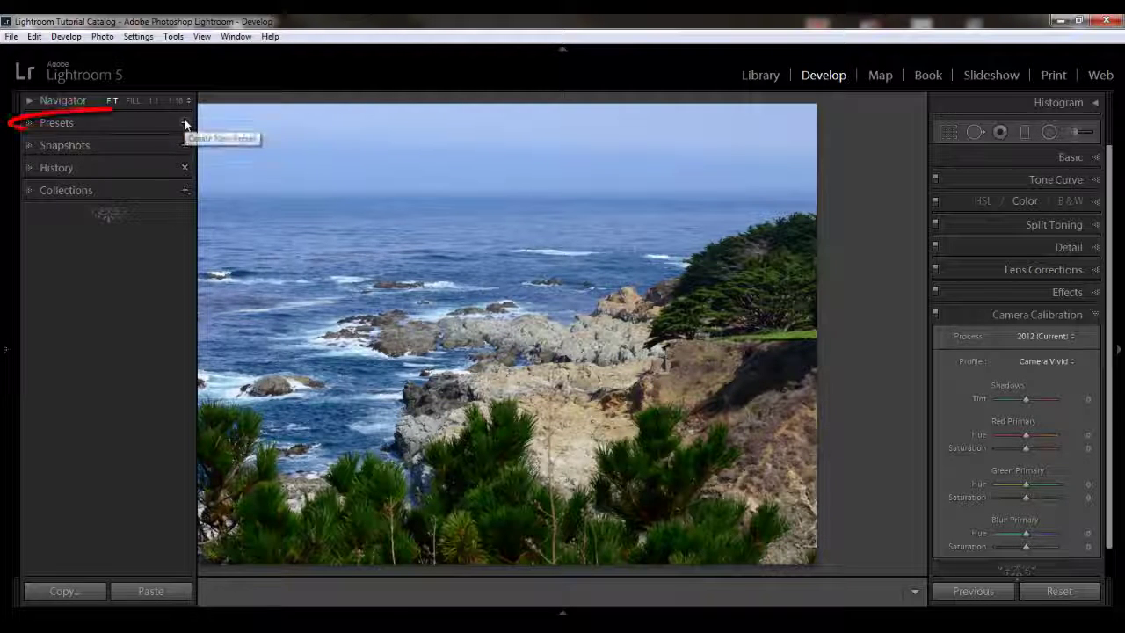
left_click(185, 122)
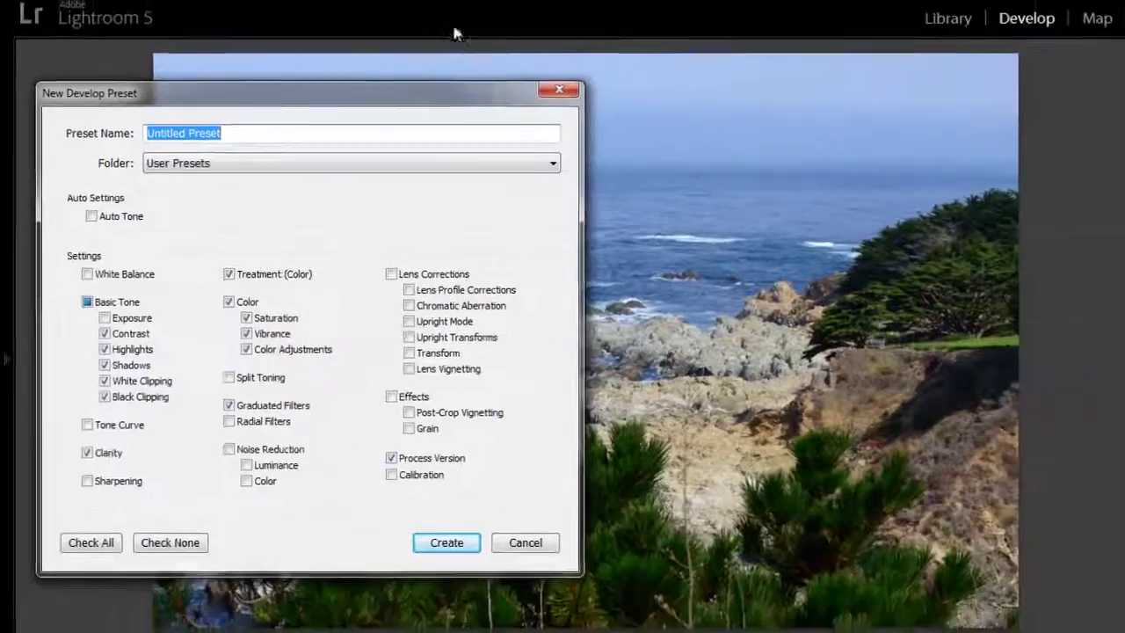
key("Return")
key("F7")
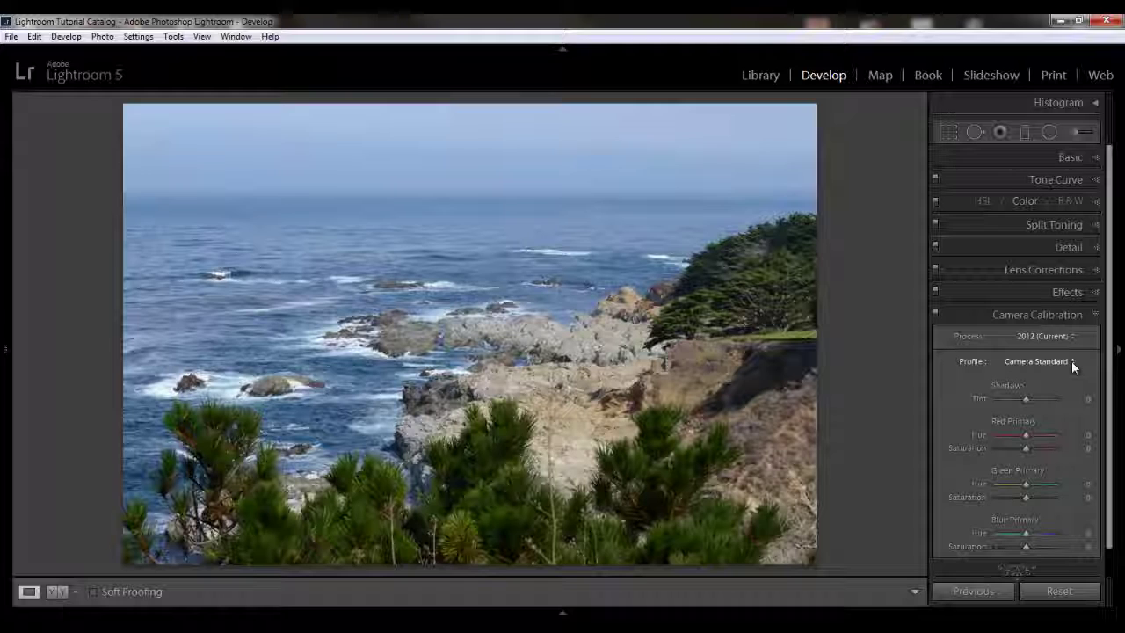
Preview the photo with the Camera Landscape, Camera Neutral and Camera Portrait calibration profiles one after another
left_click(1070, 360)
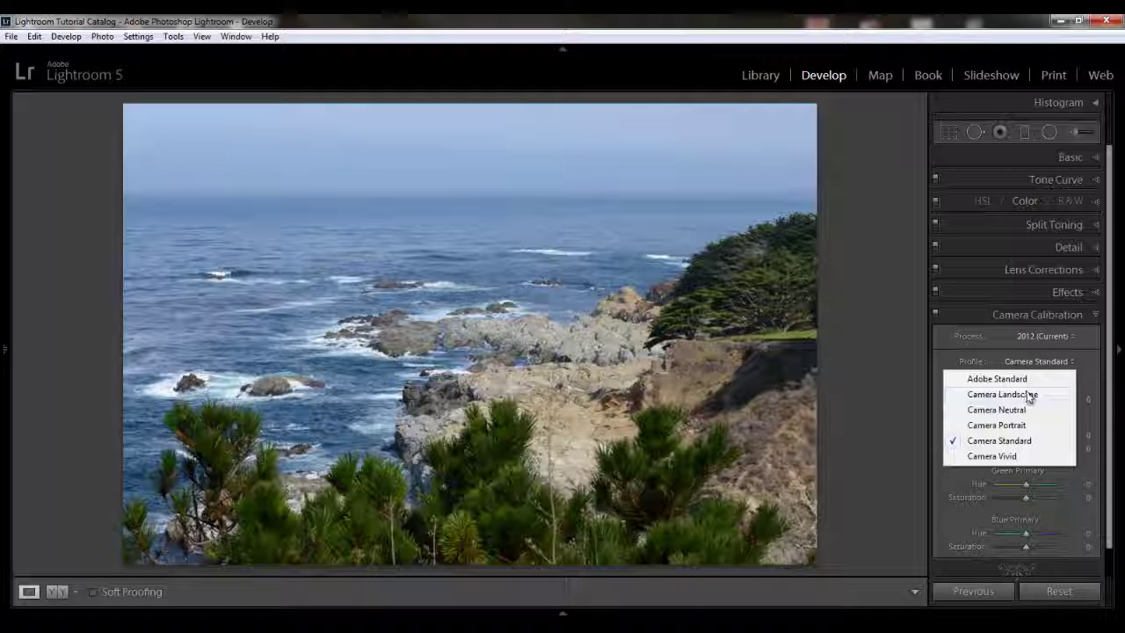
left_click(1030, 396)
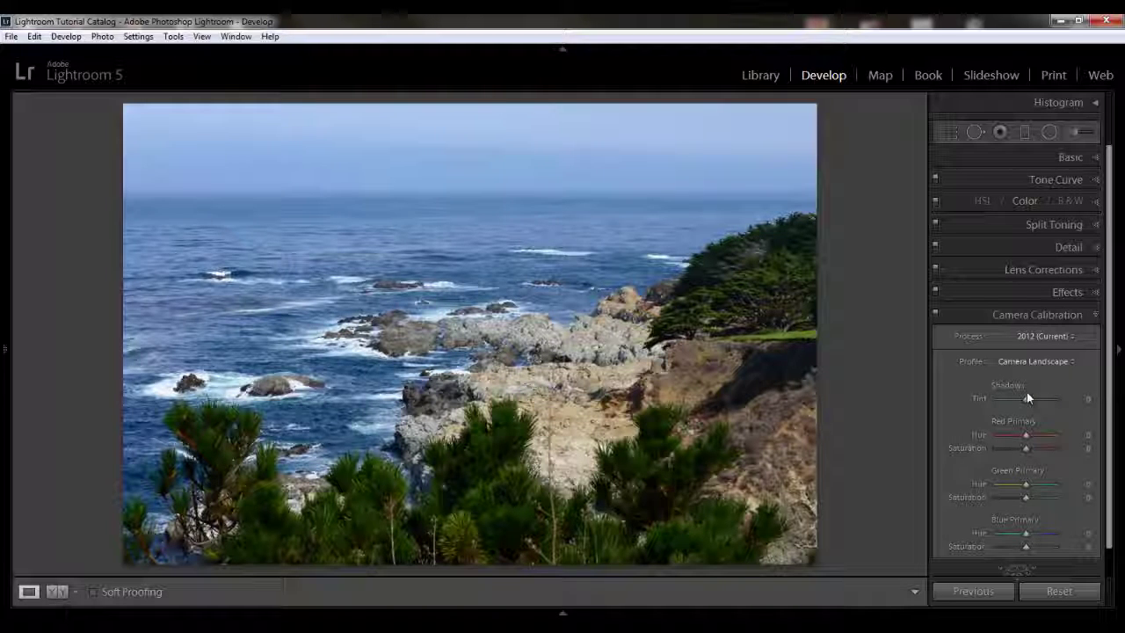
left_click(1050, 362)
left_click(1006, 409)
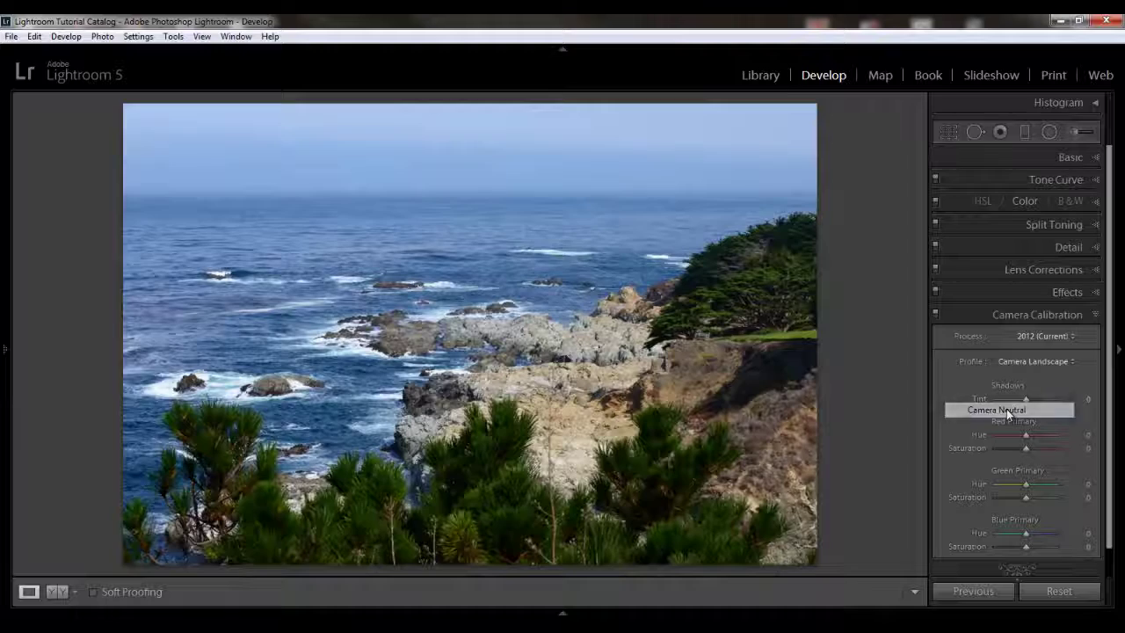
left_click(1069, 367)
left_click(1010, 425)
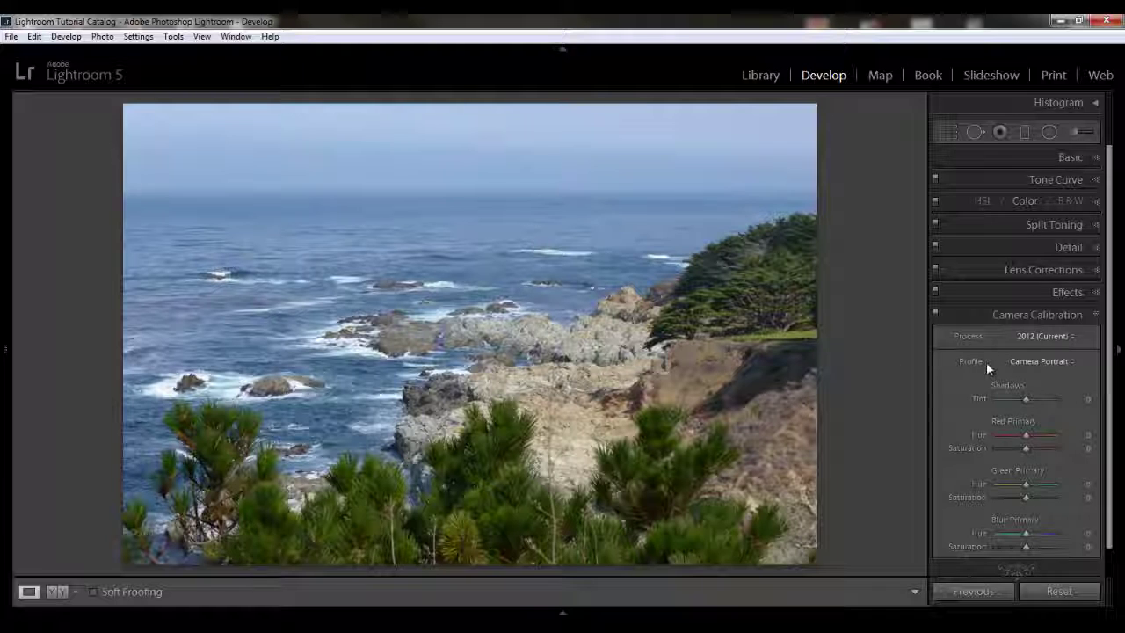
Switch the calibration profile between Camera Vivid and Camera Landscape for comparison, and finish with Camera Vivid
left_click(1071, 363)
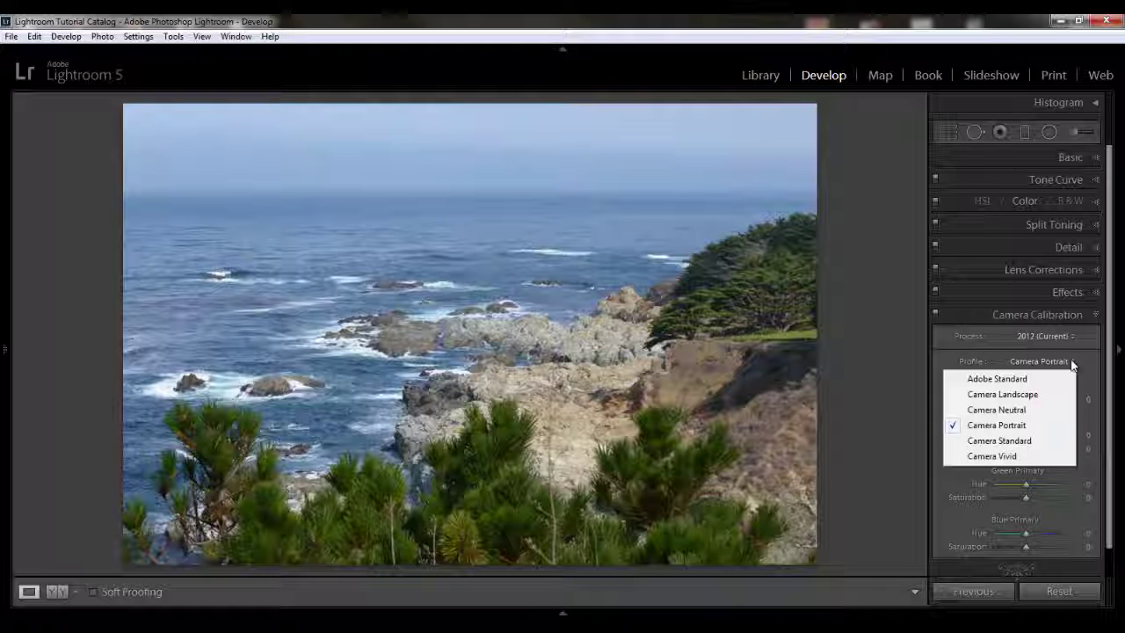
left_click(1002, 455)
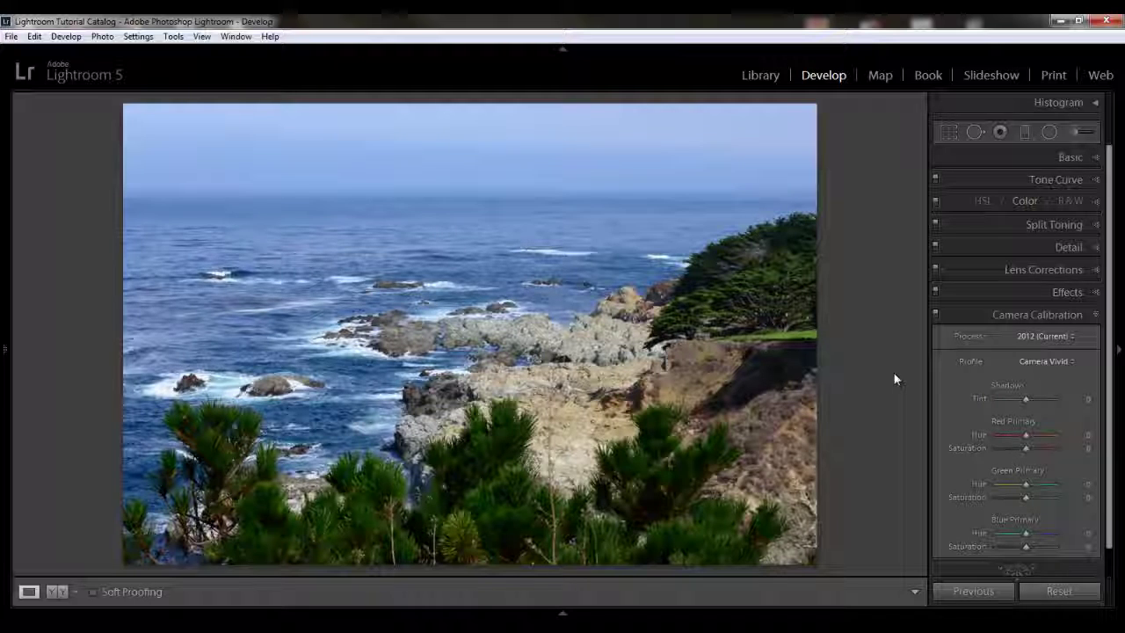
left_click(1072, 363)
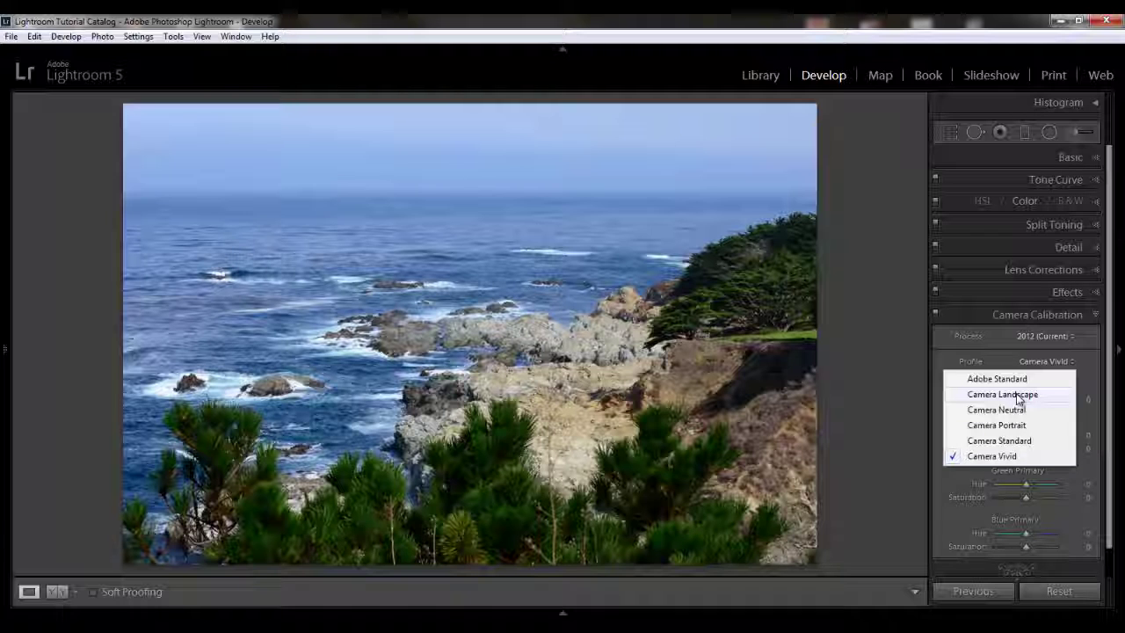
left_click(1018, 395)
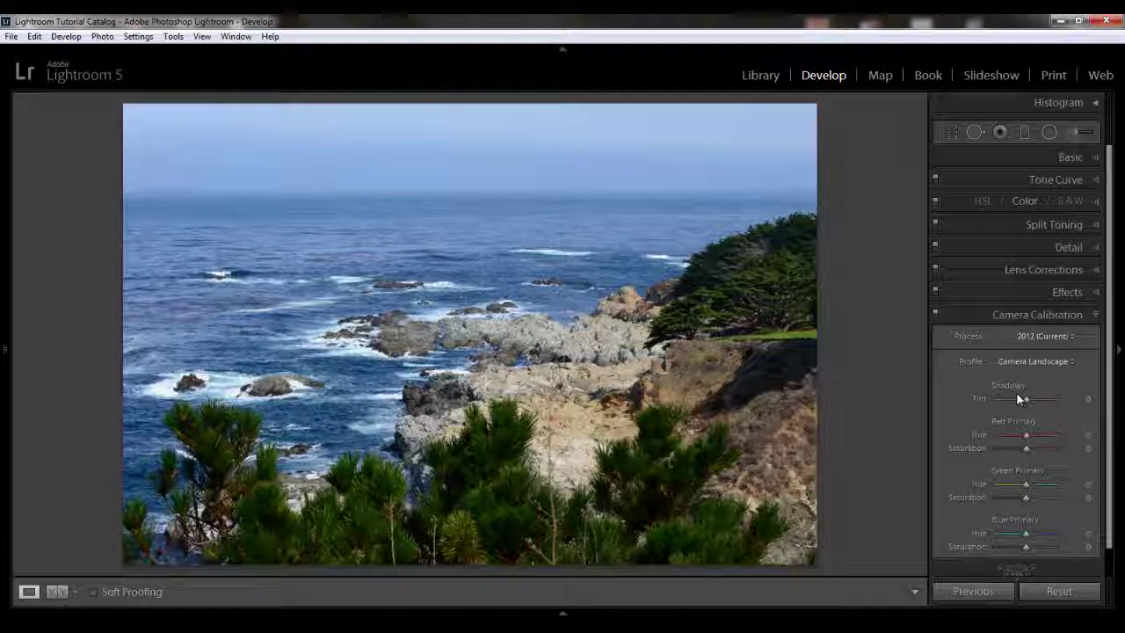
left_click(1071, 362)
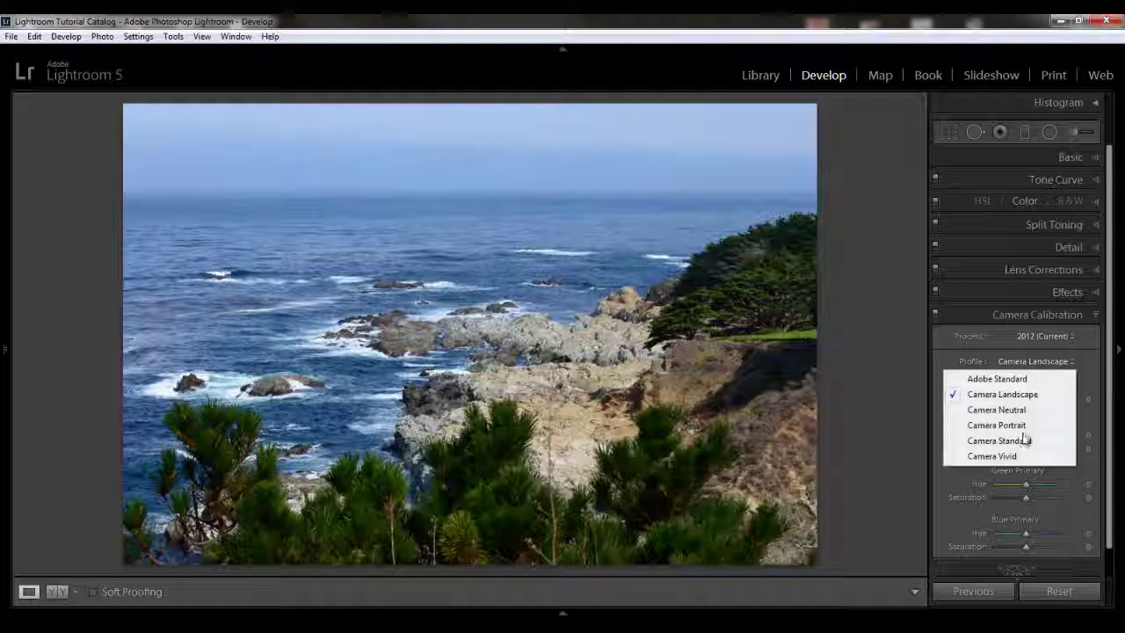
left_click(1002, 455)
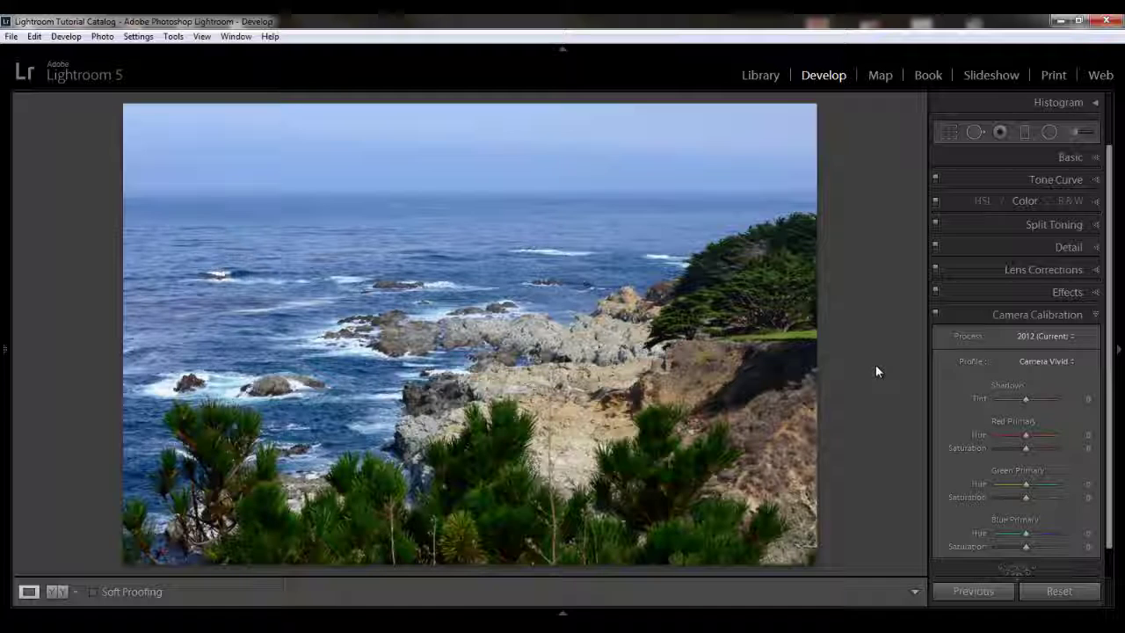